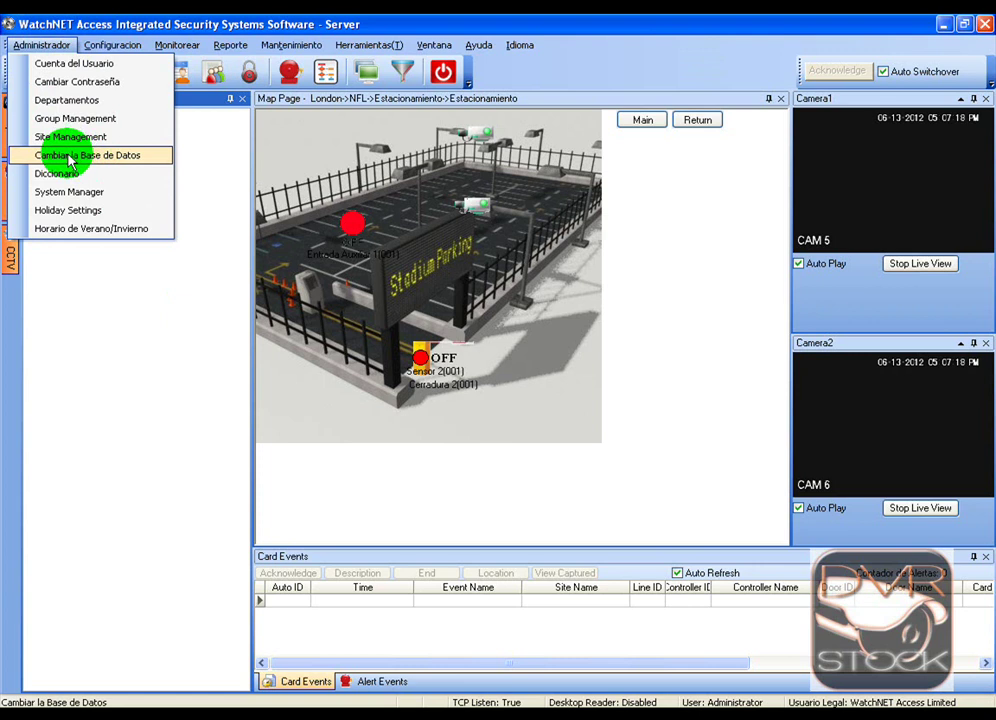
- Start changing the database link and choose MS SQL as the database type, continuing to the connection settings
{"action": "left_click", "coordinate": [77, 157]}
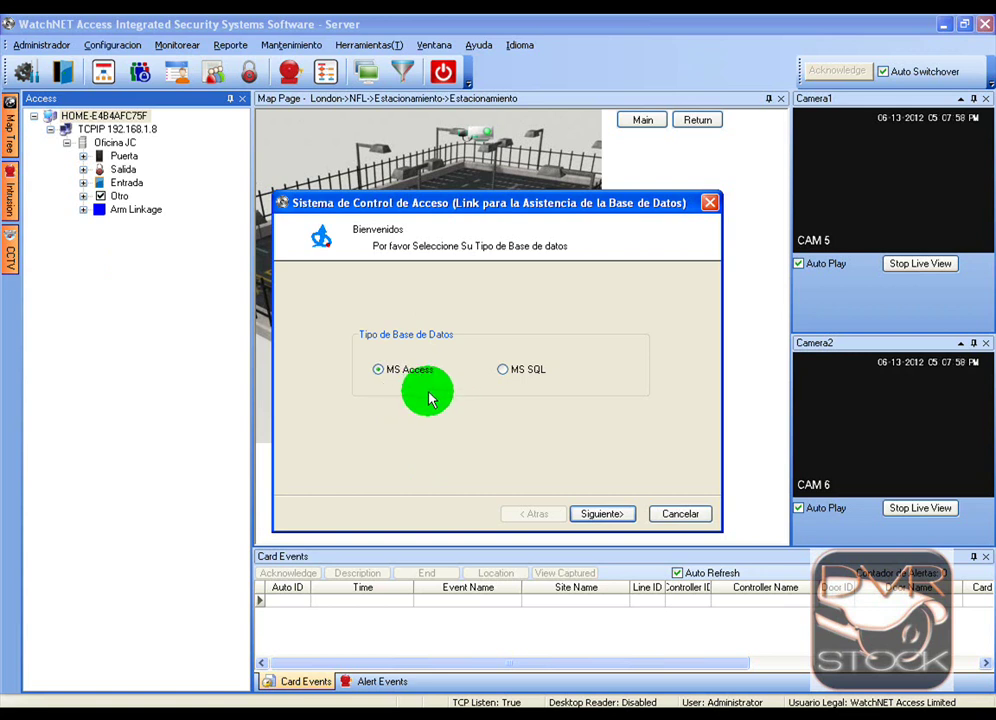
{"action": "left_click", "coordinate": [505, 372]}
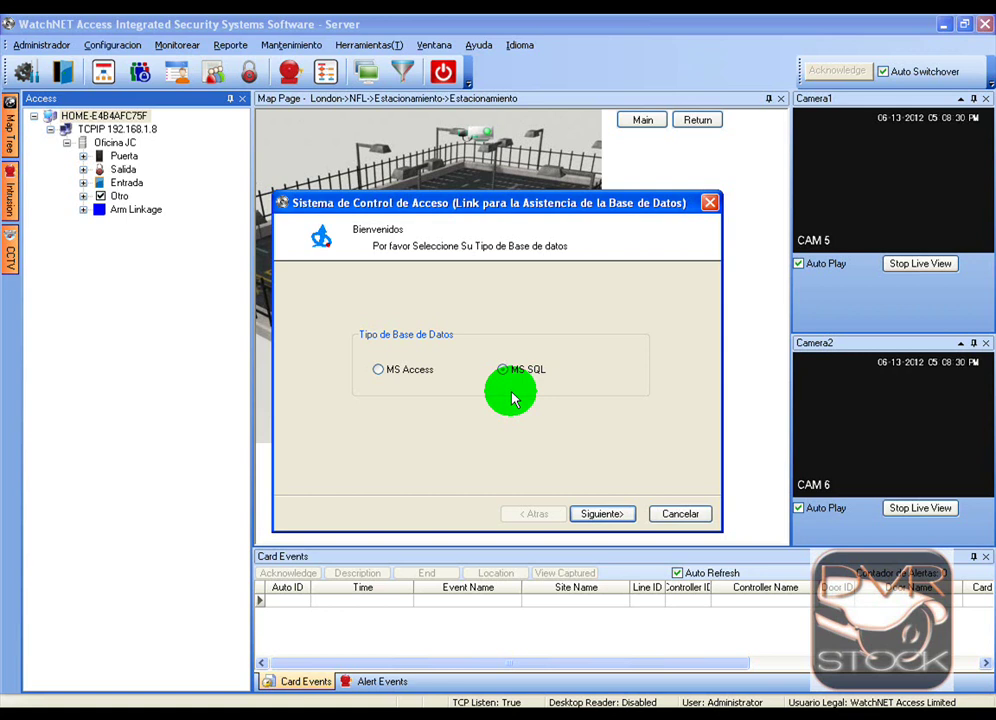
{"action": "left_click", "coordinate": [503, 370]}
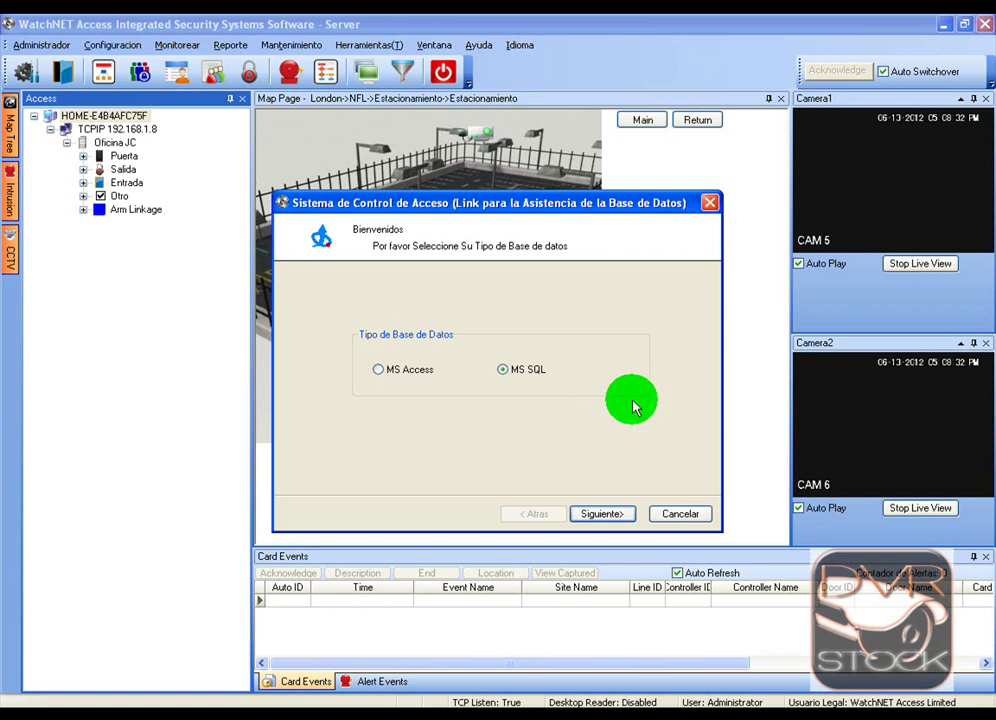
{"action": "left_click", "coordinate": [598, 514]}
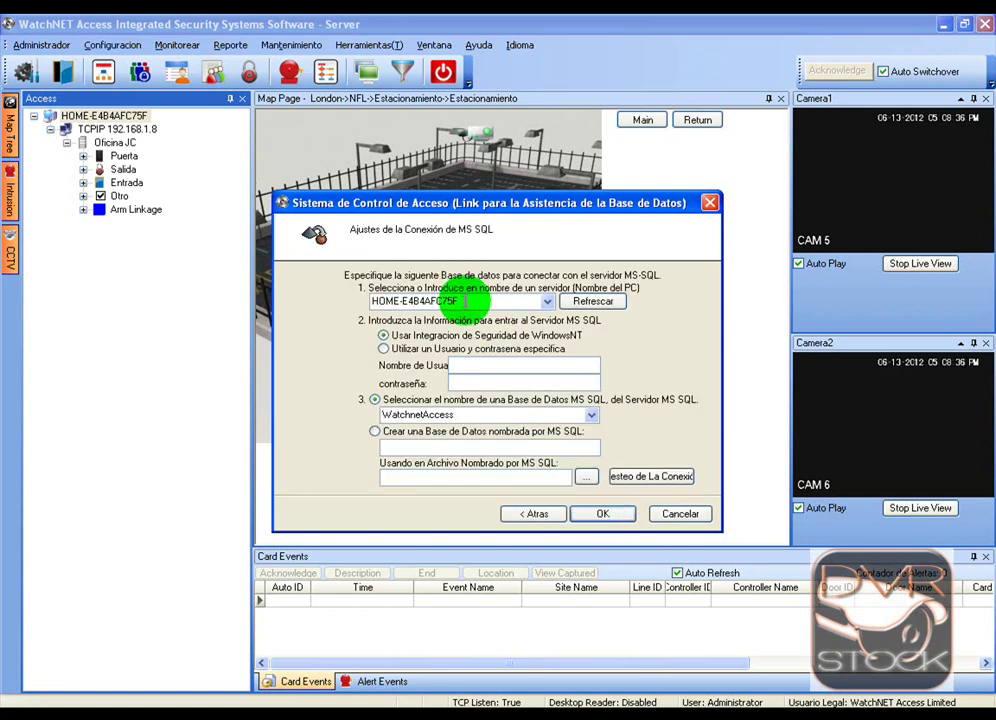
- Refresh the list of MS SQL servers and select HOME-E4B4AFC75F as the server
{"action": "left_click_drag", "start_coordinate": [465, 300], "coordinate": [333, 311]}
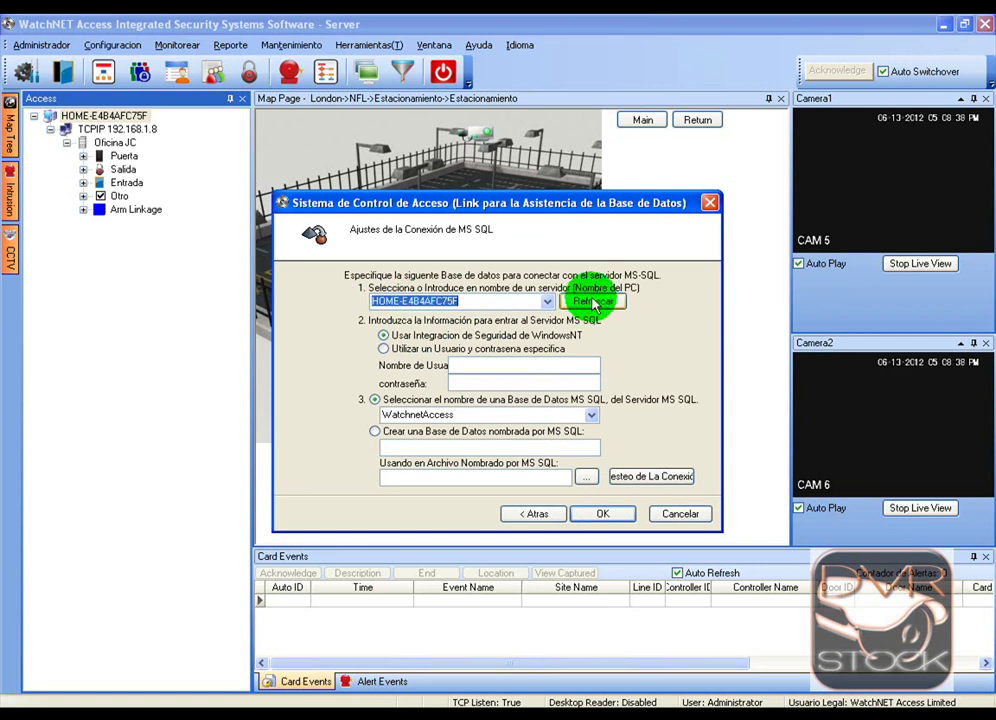
{"action": "left_click", "coordinate": [584, 299]}
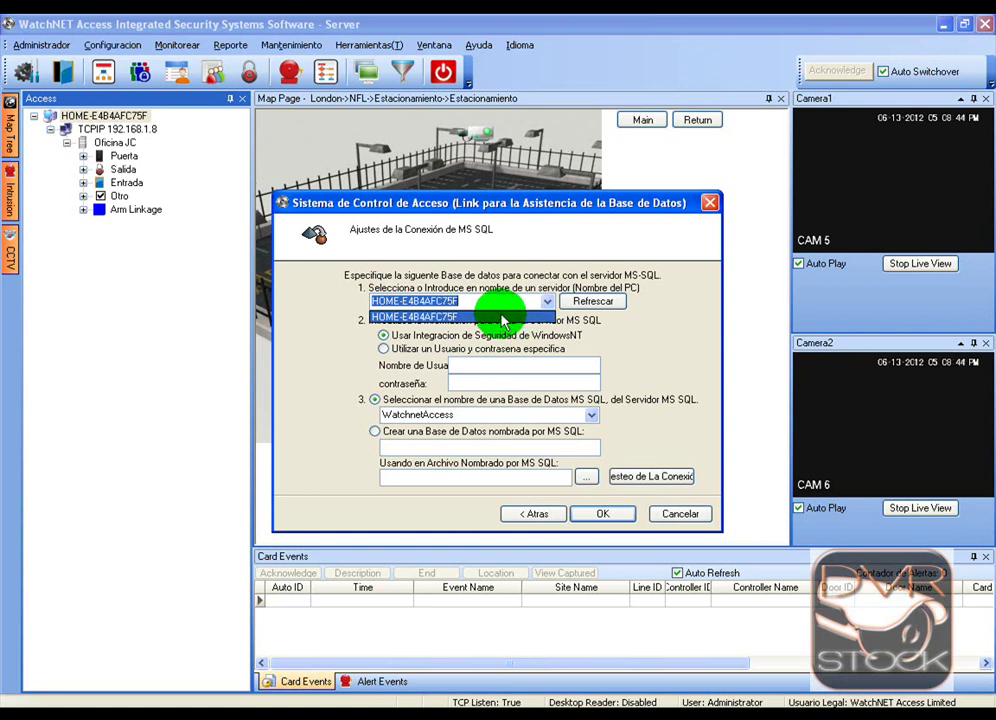
{"action": "left_click", "coordinate": [507, 315]}
- Check the server name in SQL Server Service Manager against the one in the MS SQL connection settings
{"action": "key", "text": "super"}
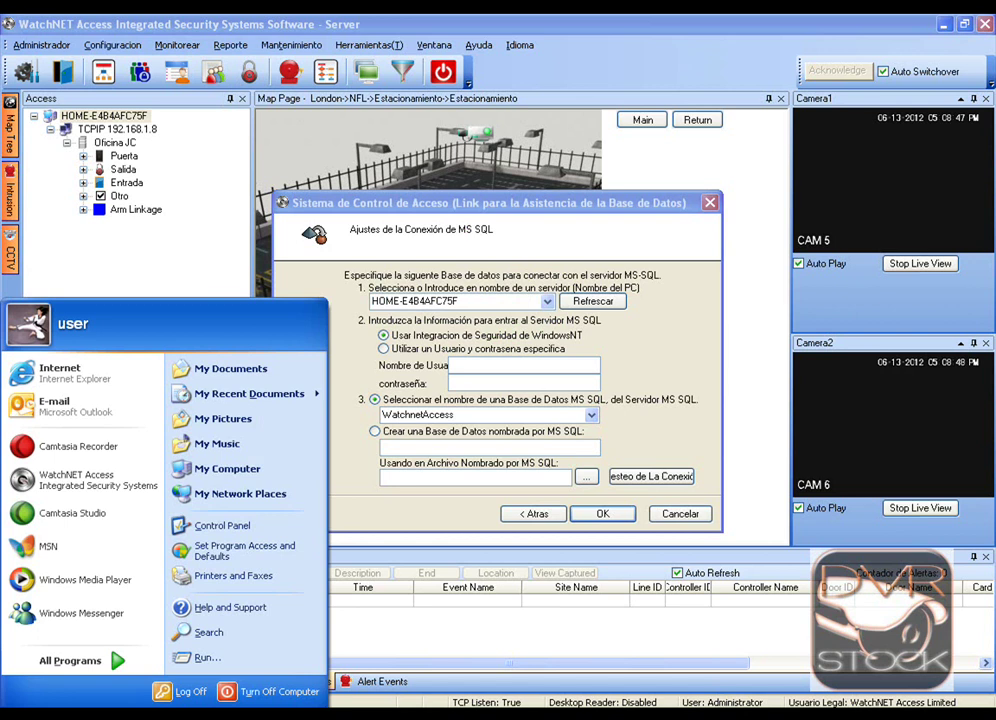
{"action": "left_click", "coordinate": [958, 712]}
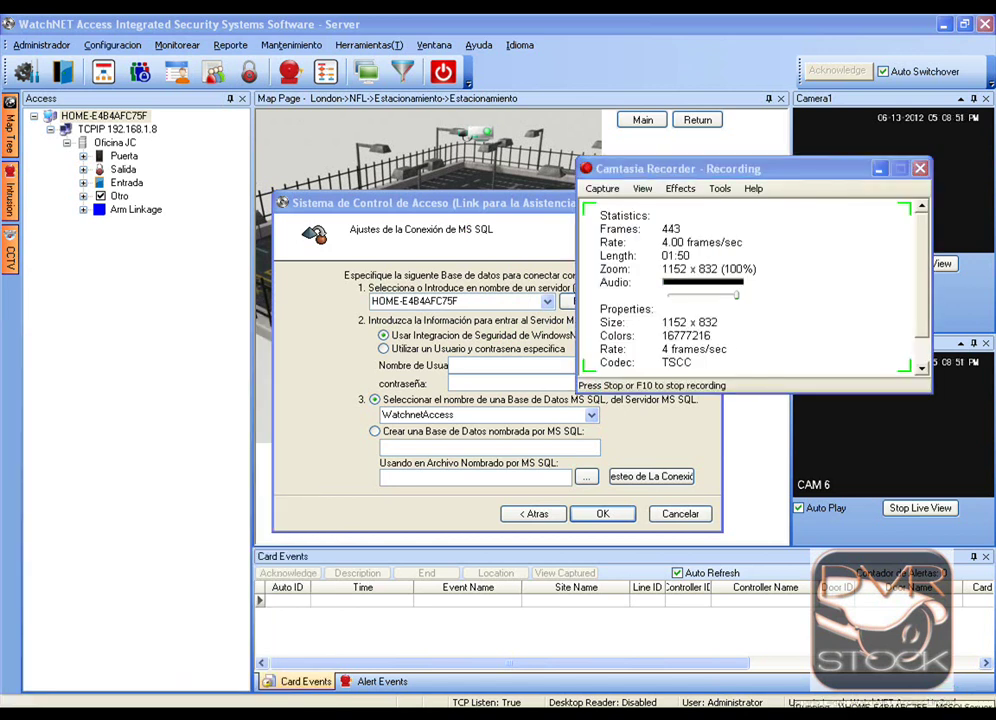
{"action": "left_click", "coordinate": [888, 169]}
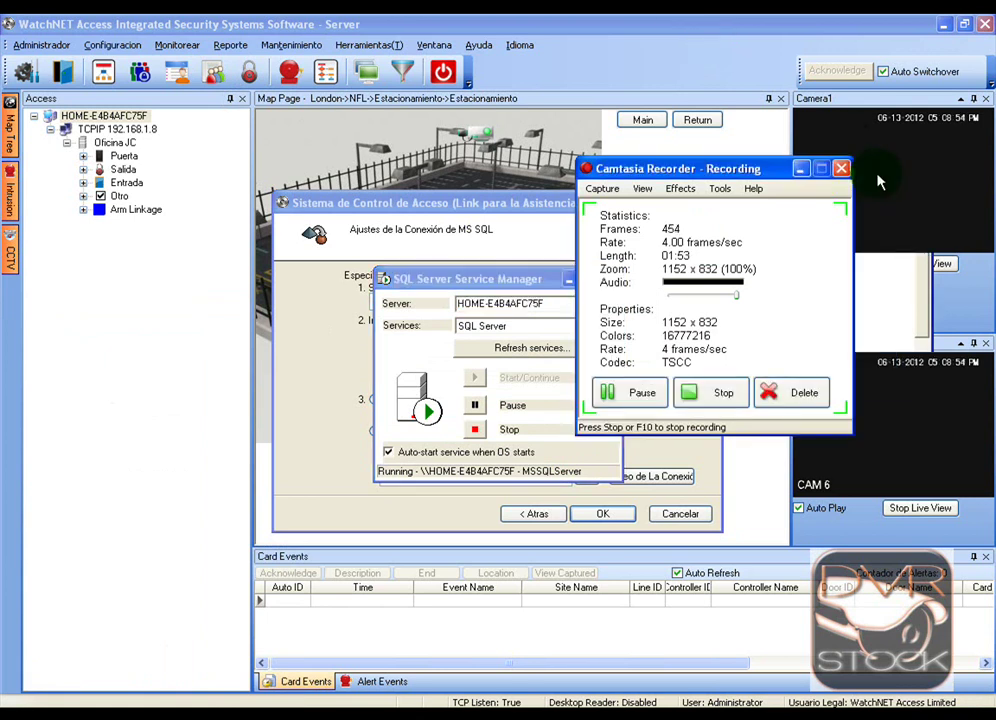
{"action": "left_click", "coordinate": [803, 168]}
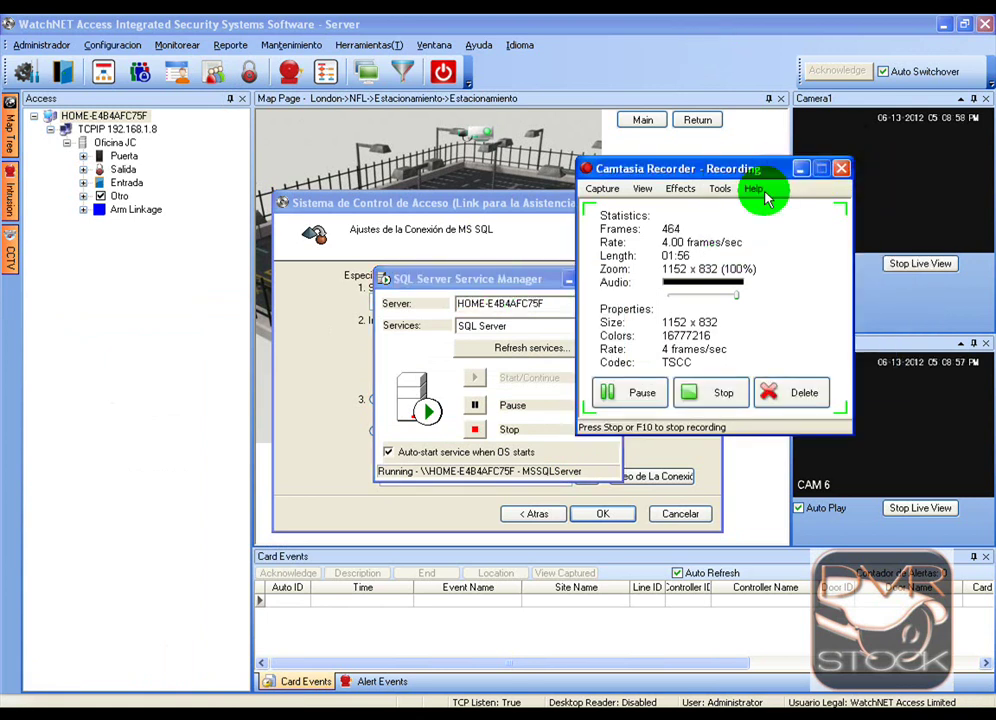
{"action": "left_click_drag", "start_coordinate": [457, 278], "coordinate": [737, 188]}
{"action": "left_click", "coordinate": [818, 213]}
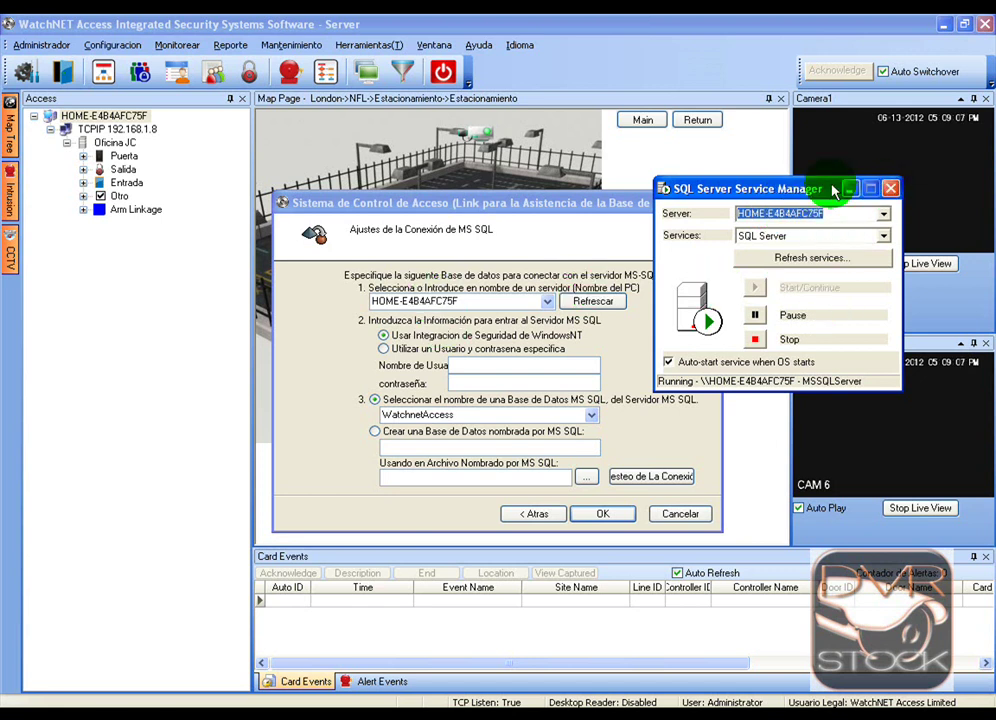
{"action": "left_click", "coordinate": [891, 188]}
{"action": "left_click", "coordinate": [565, 225]}
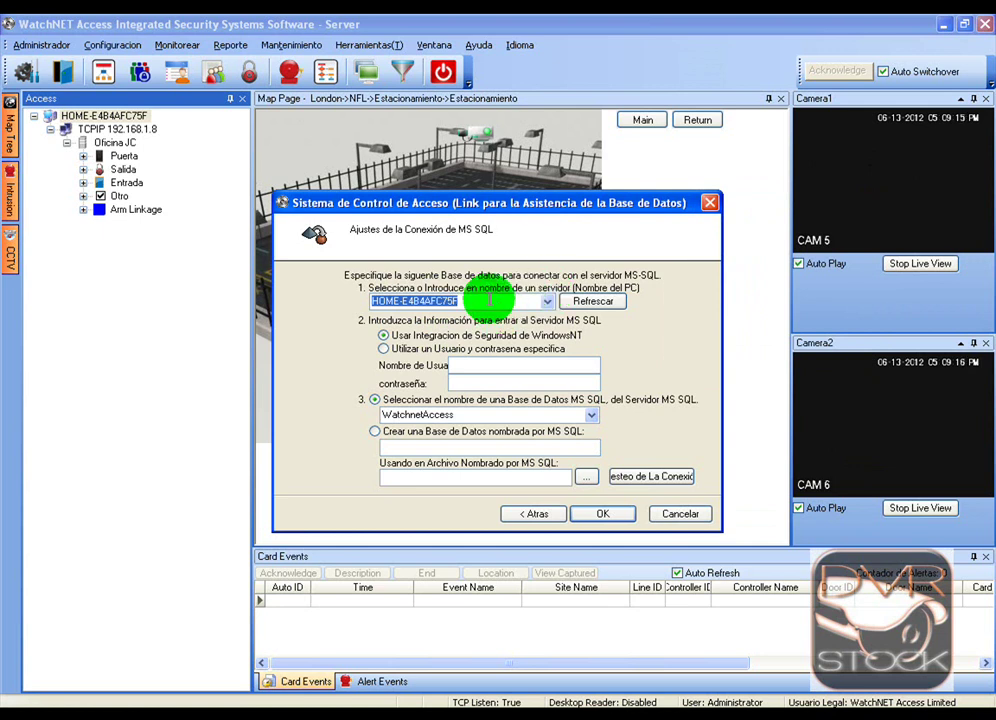
{"action": "left_click", "coordinate": [452, 301]}
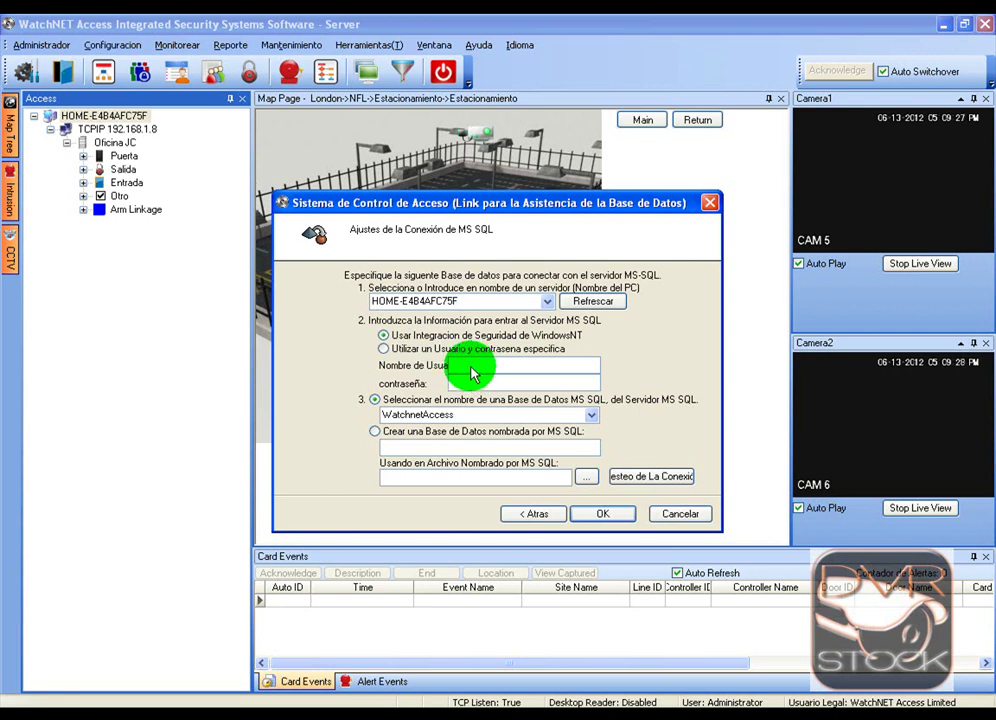
- Try to create a new MS SQL database named 12345 from the file WatchnetAccess_Data.MDF
{"action": "double_click", "coordinate": [466, 414]}
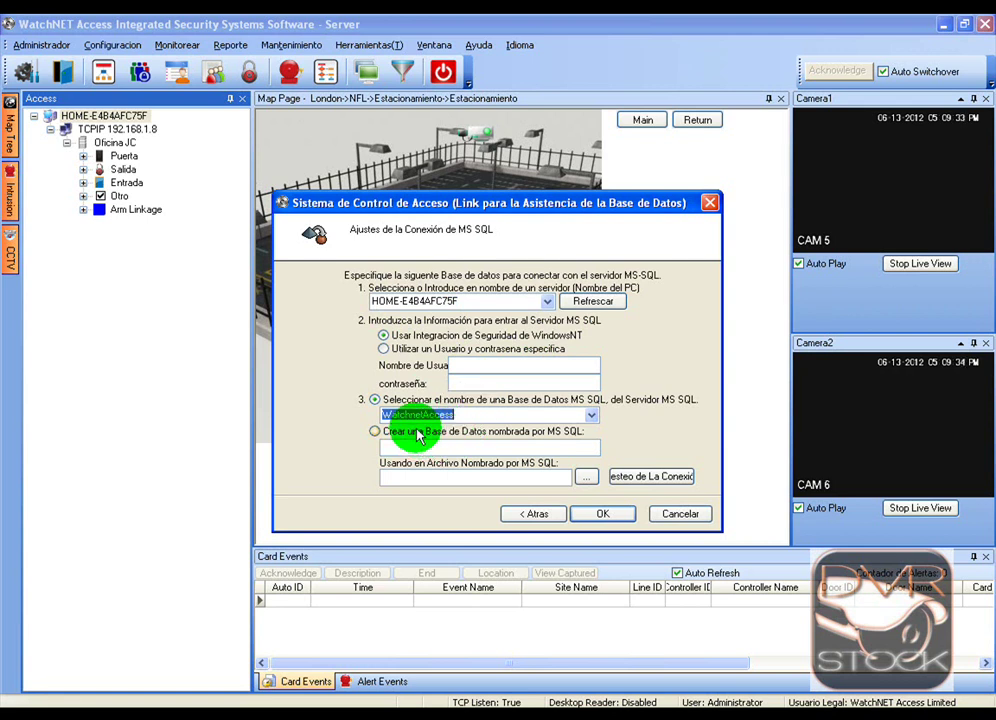
{"action": "left_click", "coordinate": [419, 432]}
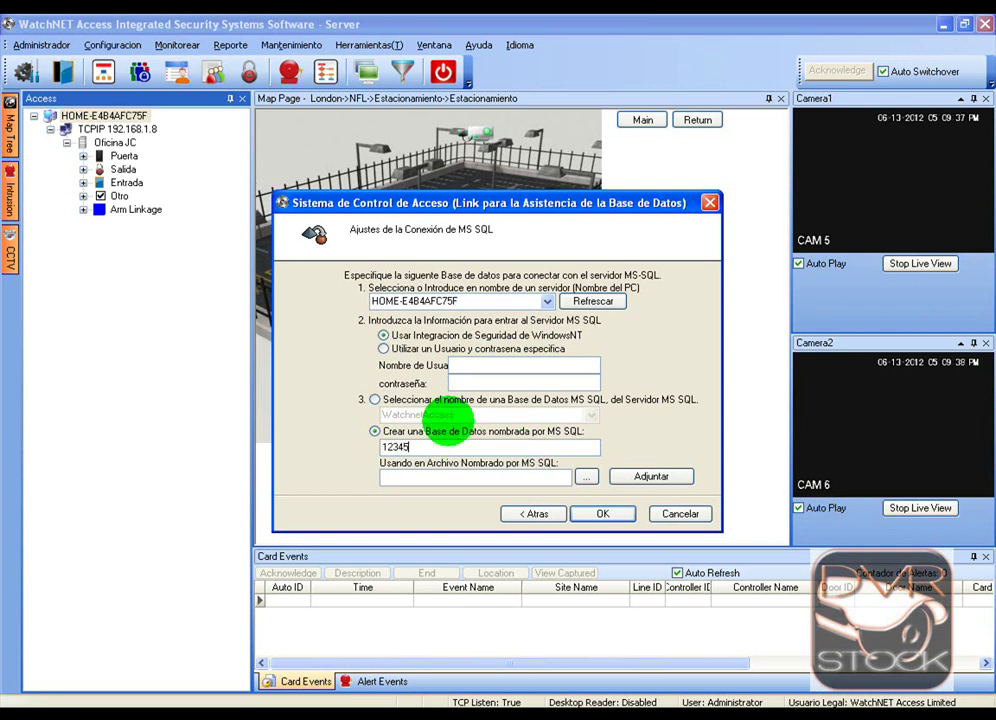
{"action": "type", "text": "123455"}
{"action": "key", "text": "BackSpace"}
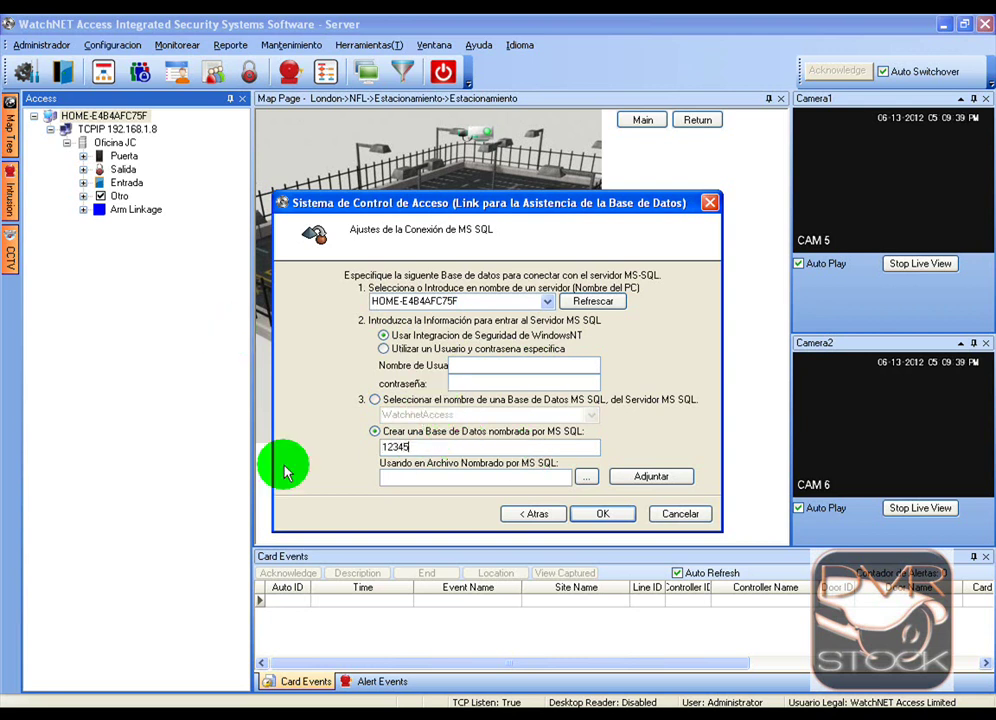
{"action": "left_click", "coordinate": [585, 476]}
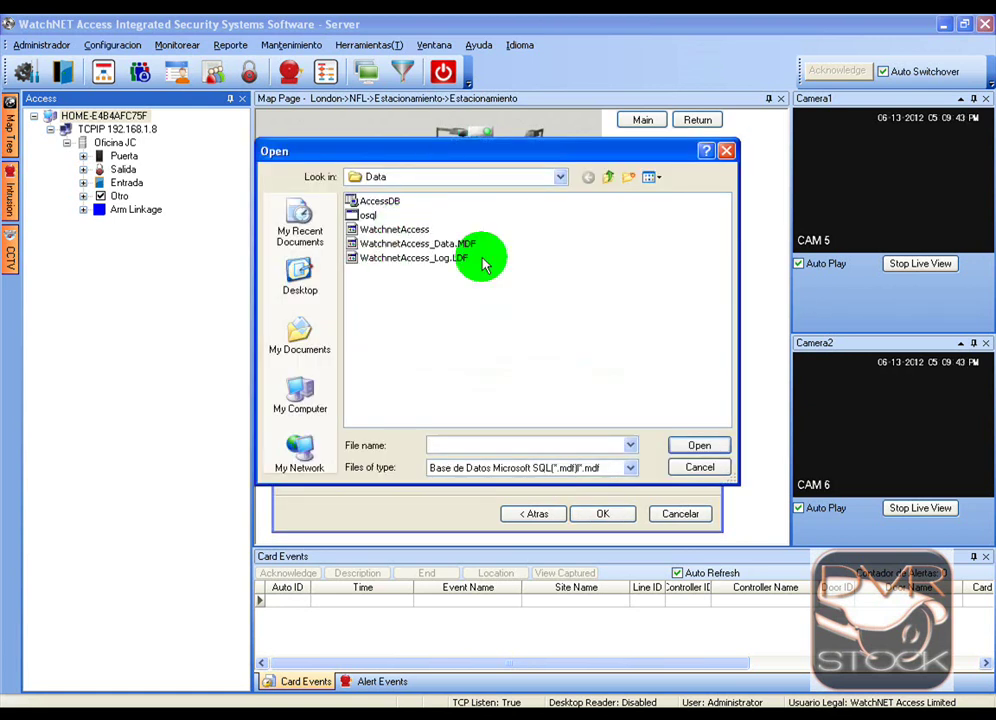
{"action": "left_click", "coordinate": [403, 248]}
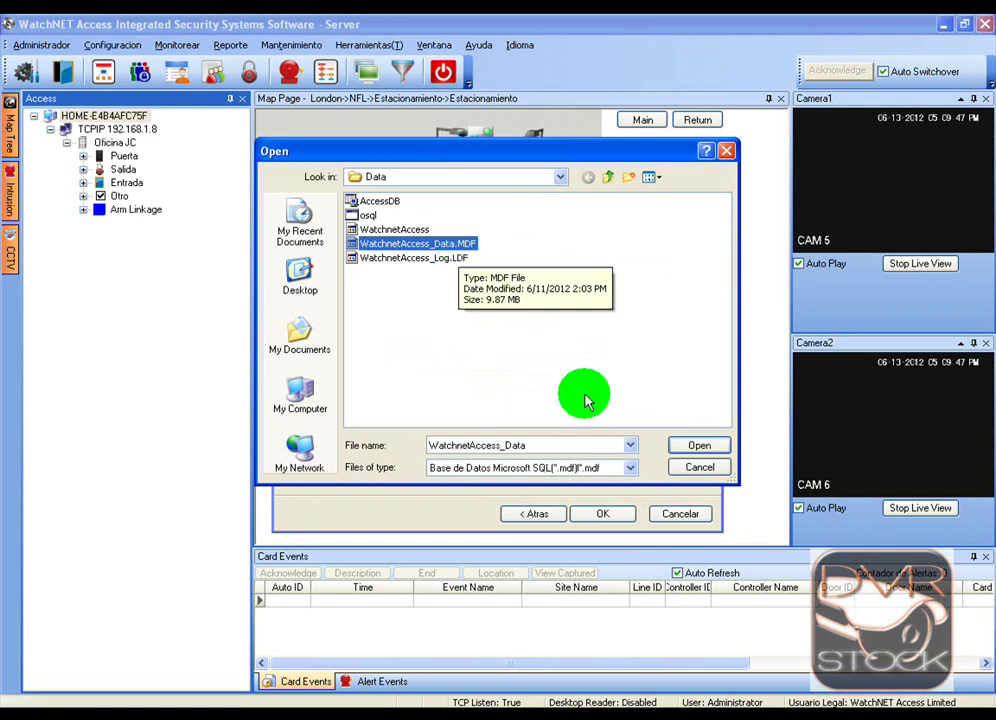
{"action": "left_click", "coordinate": [686, 451]}
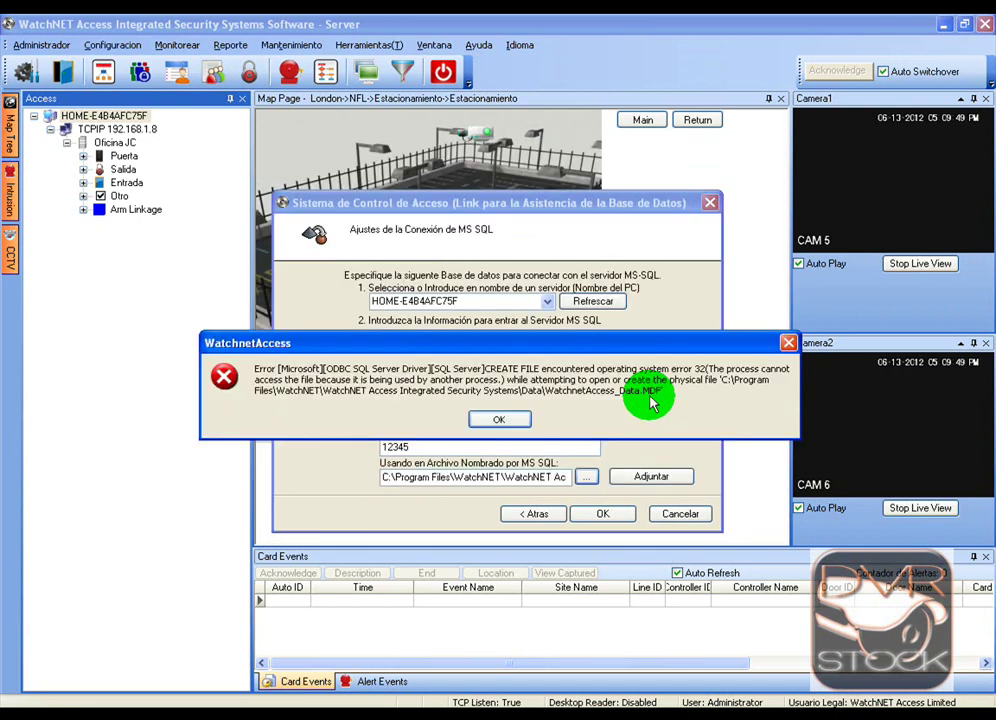
{"action": "left_click", "coordinate": [502, 419]}
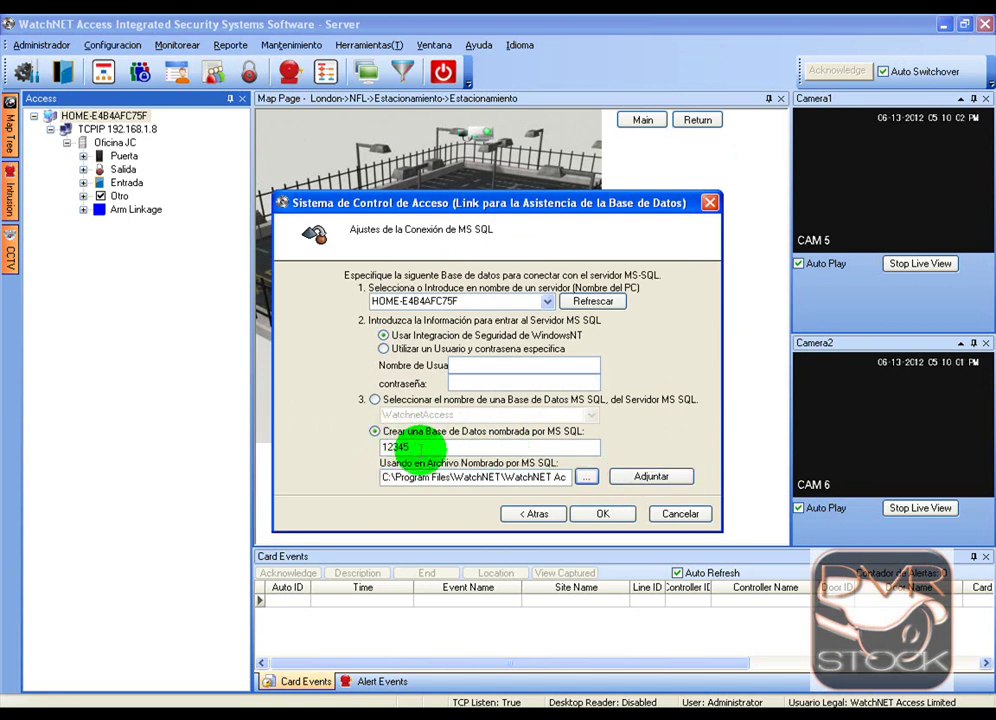
- Use the existing MS SQL database WatchnetAccess and test the connection to it
{"action": "left_click", "coordinate": [375, 401]}
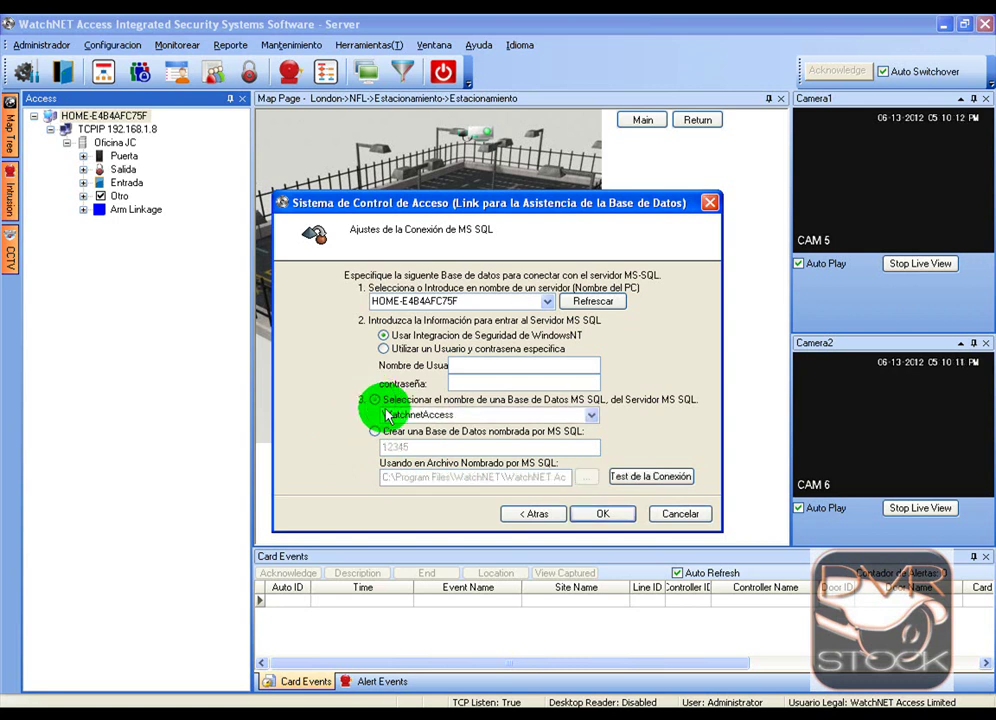
{"action": "left_click", "coordinate": [412, 416]}
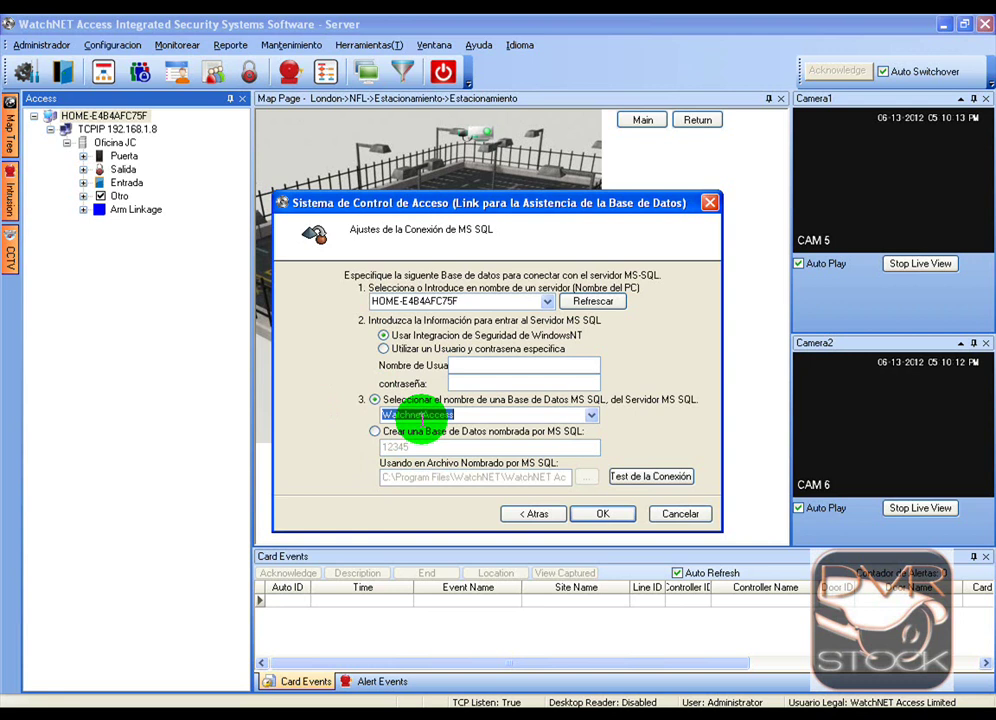
{"action": "left_click", "coordinate": [590, 415]}
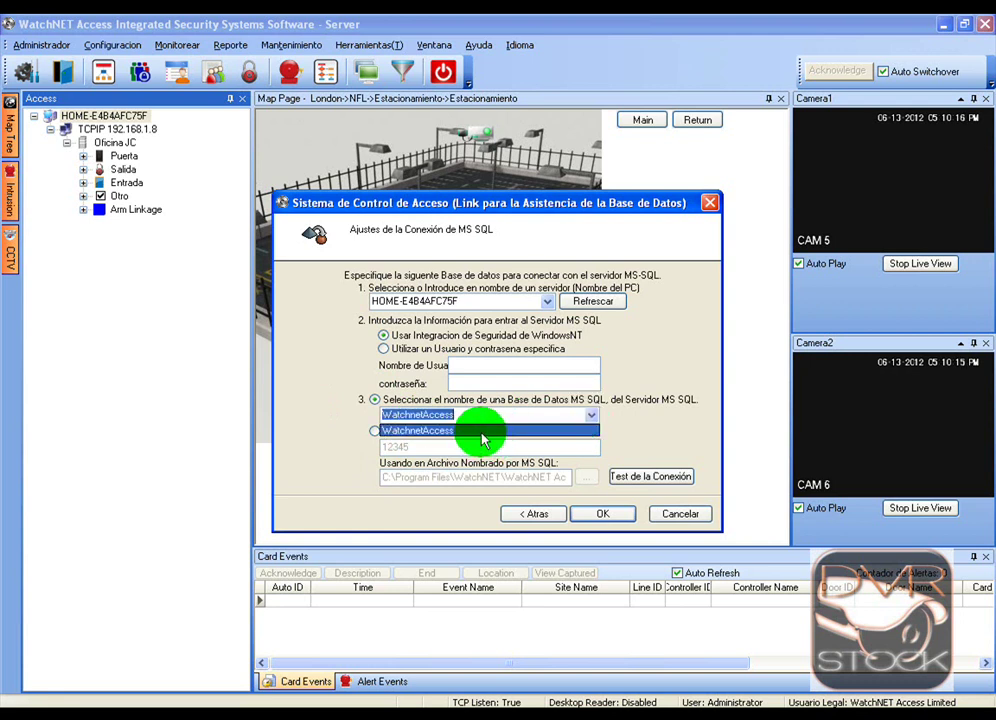
{"action": "left_click", "coordinate": [421, 432]}
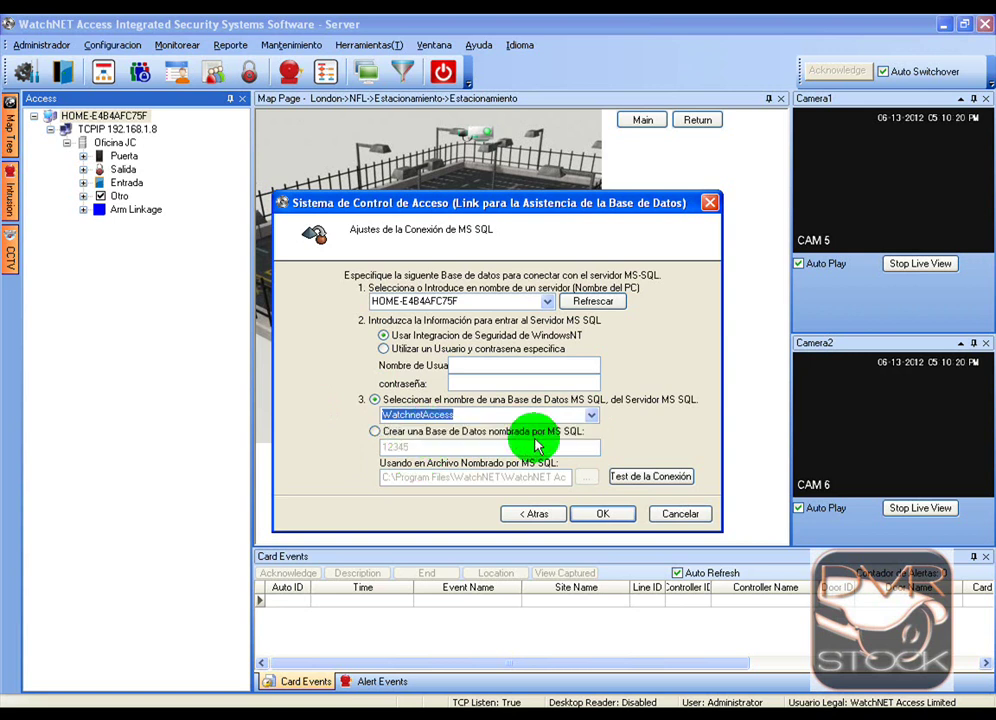
{"action": "left_click", "coordinate": [630, 480]}
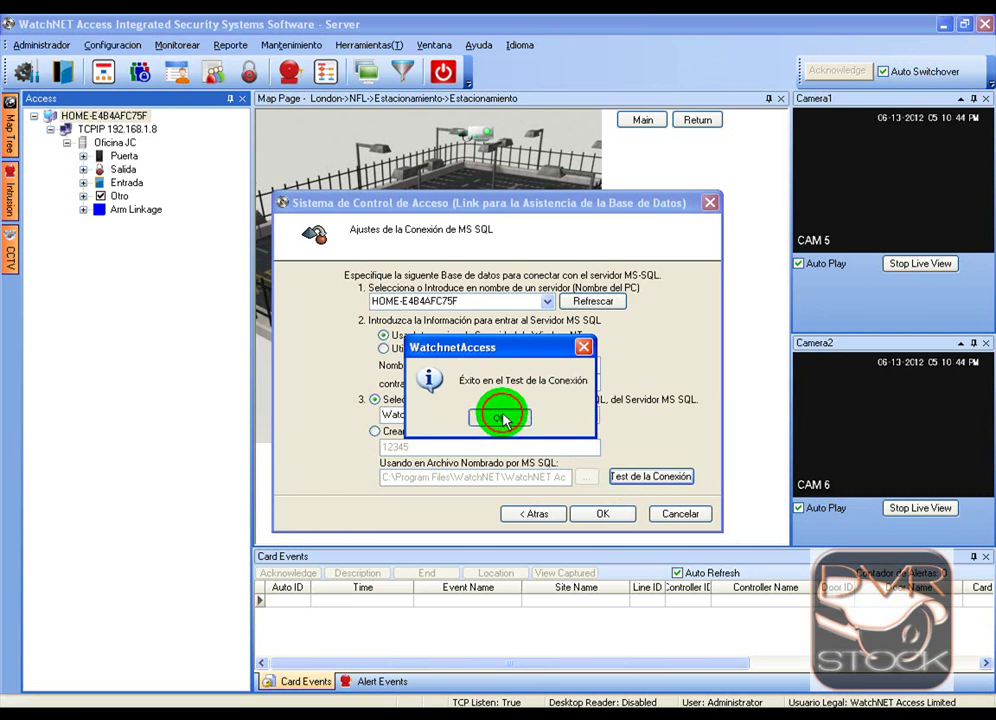
{"action": "left_click", "coordinate": [503, 419]}
- Apply the MS SQL connection settings and accept the program restart, closing the Final Watchent folder window
{"action": "left_click", "coordinate": [620, 512]}
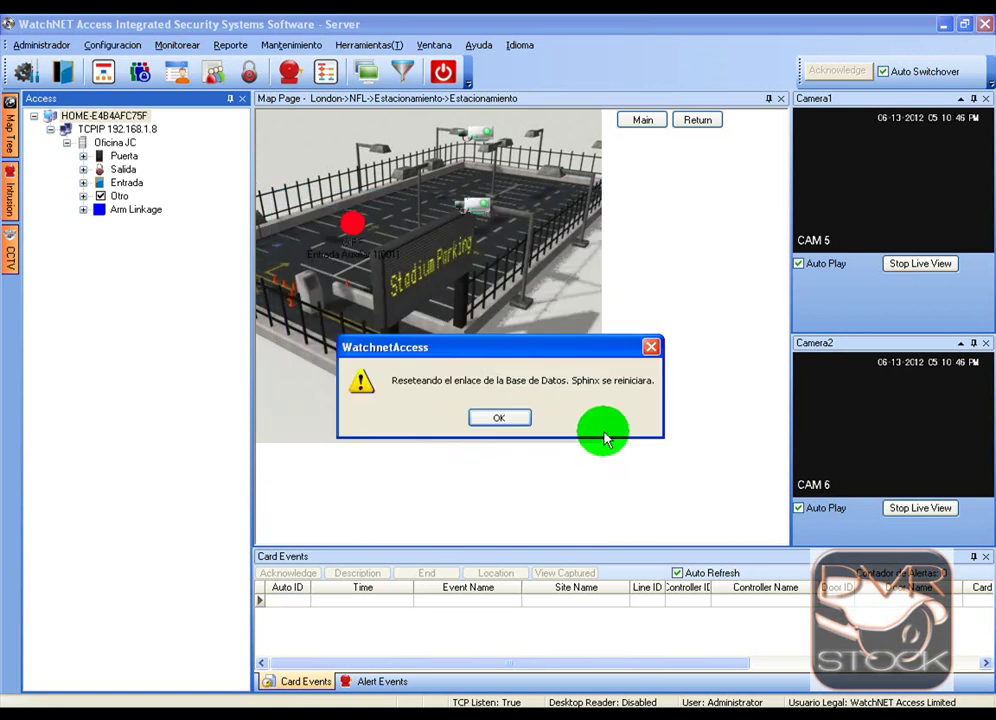
{"action": "mouse_move", "coordinate": [610, 347]}
{"action": "left_mouse_down"}
{"action": "mouse_move", "coordinate": [716, 573]}
{"action": "mouse_move", "coordinate": [507, 696]}
{"action": "mouse_move", "coordinate": [460, 696]}
{"action": "mouse_move", "coordinate": [470, 700]}
{"action": "mouse_move", "coordinate": [600, 300]}
{"action": "mouse_move", "coordinate": [618, 278]}
{"action": "left_mouse_up"}
{"action": "left_click", "coordinate": [530, 348]}
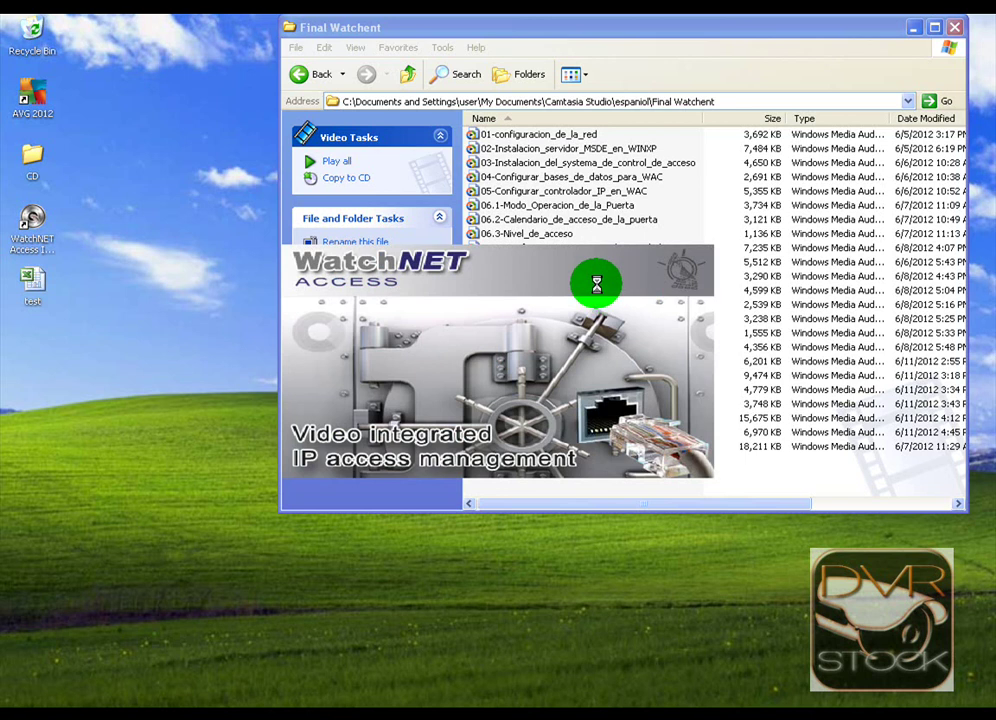
{"action": "left_click", "coordinate": [955, 28]}
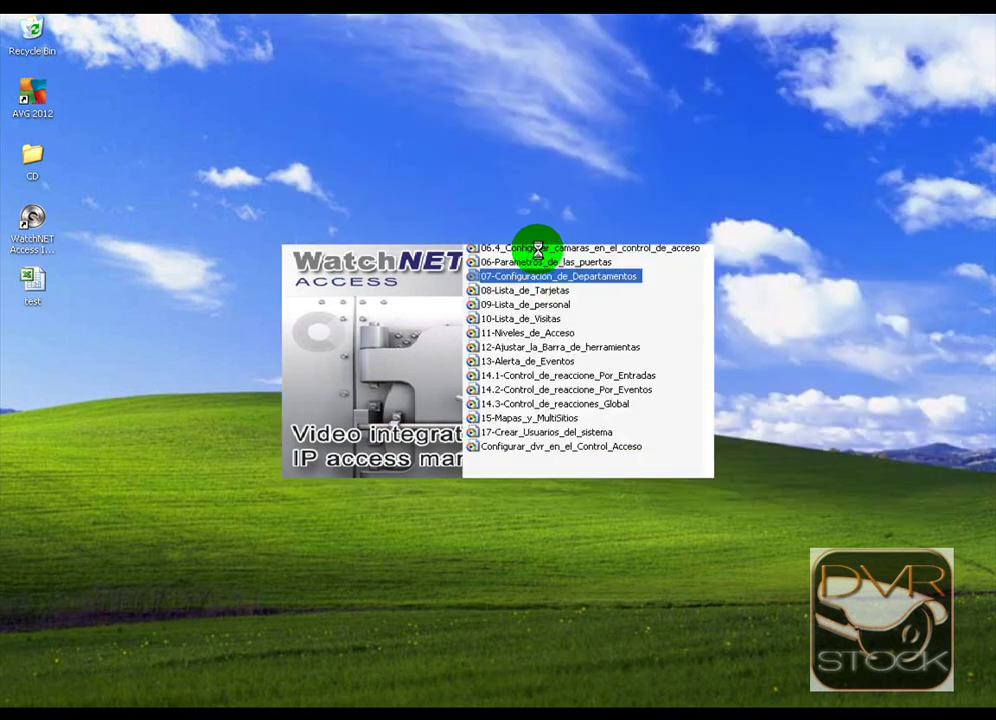